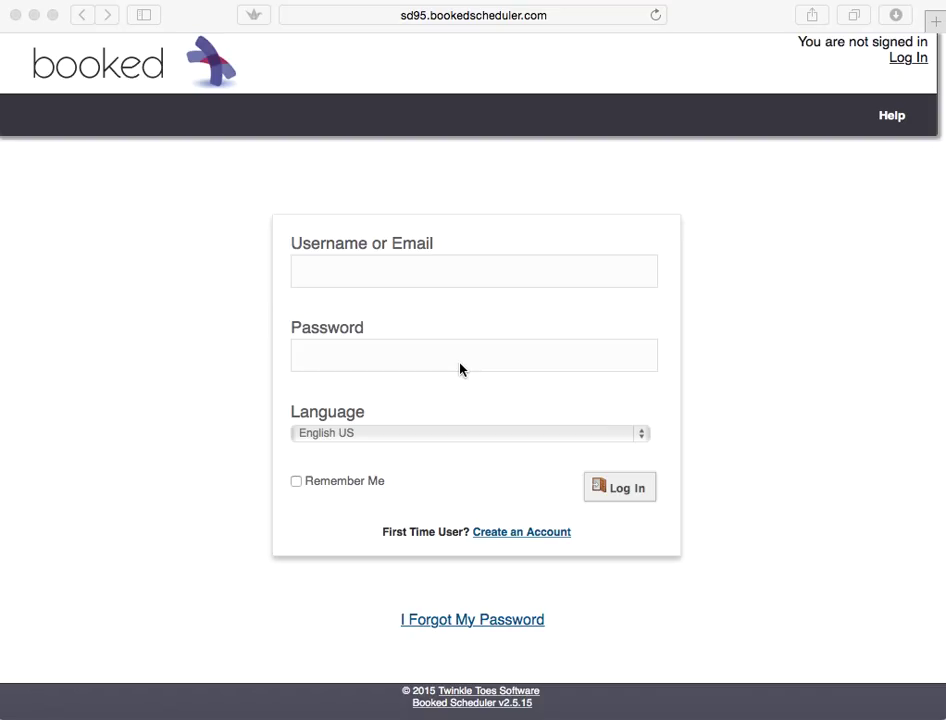
# Log in to the scheduler with the third saved account's e-mail and password.
pyautogui.click(440, 272)
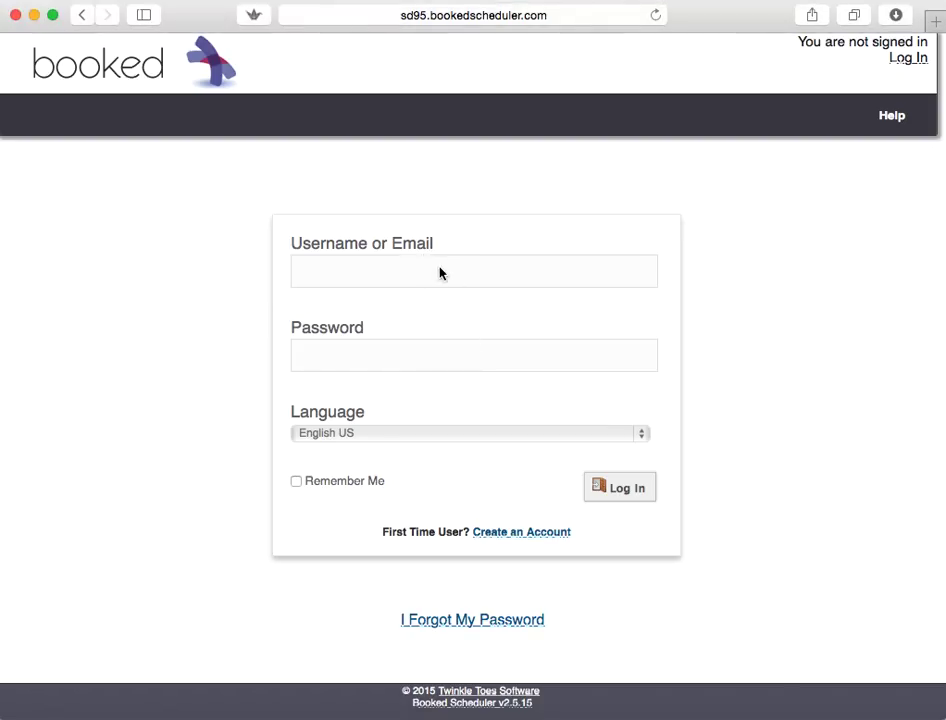
pyautogui.click(418, 270)
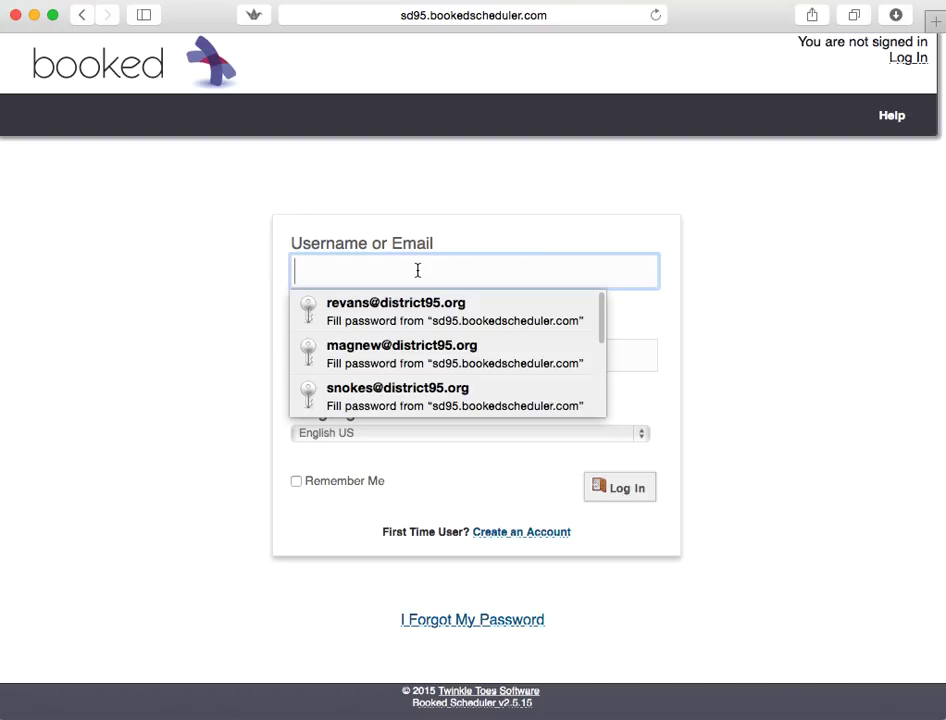
pyautogui.click(401, 398)
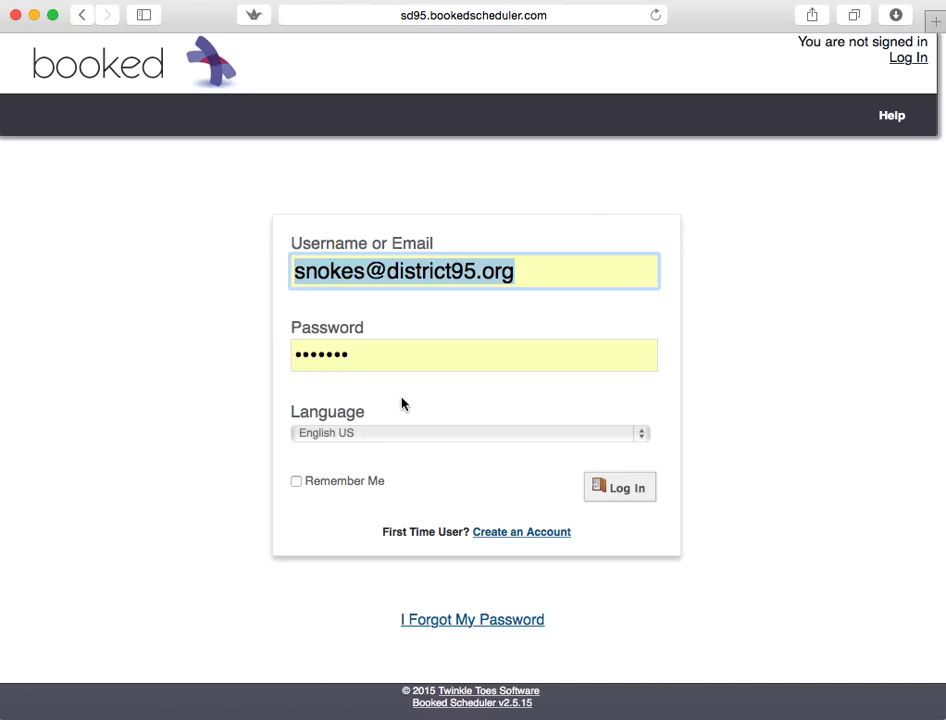
pyautogui.click(624, 487)
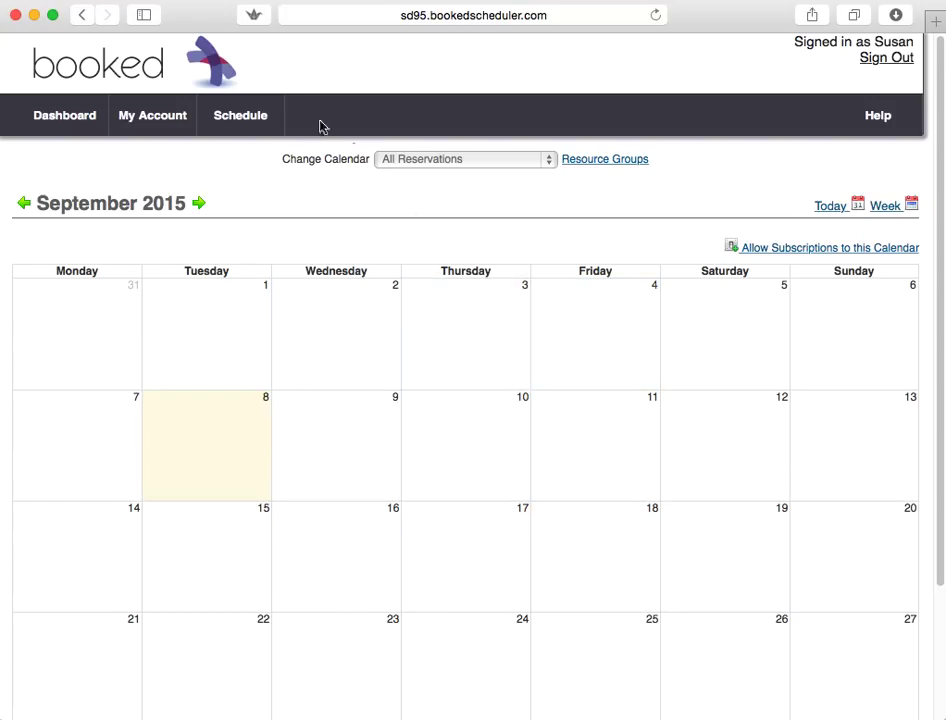
# Open the Bookings schedule and look over the Brook Park Elem School week of 09/07/2015 - 09/11/2015.
pyautogui.moveTo(243, 119)
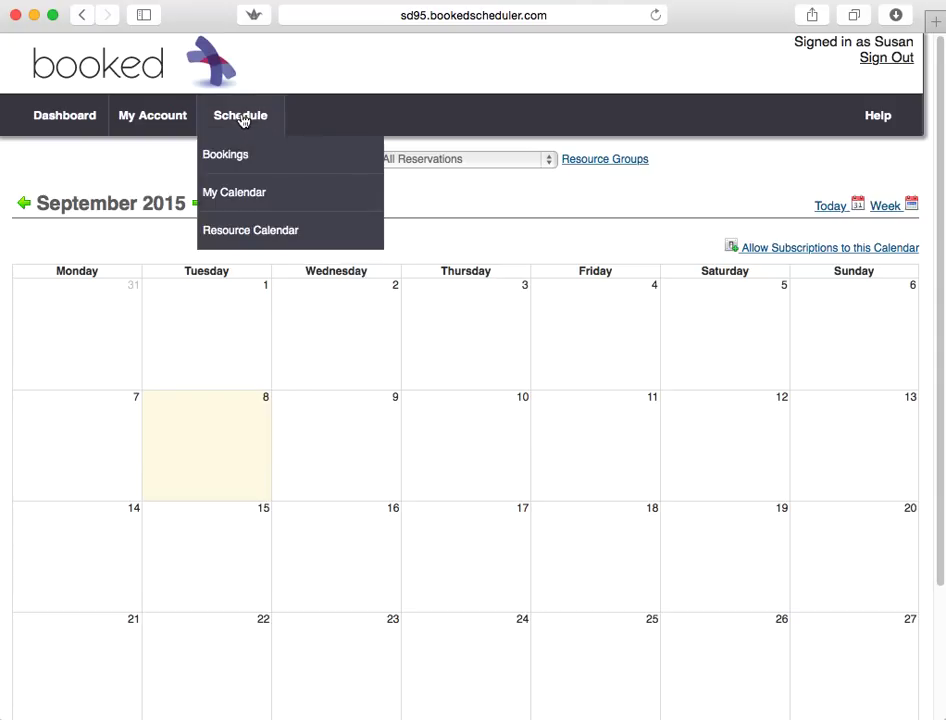
pyautogui.click(236, 160)
pyautogui.scroll(-5, 358, 197)
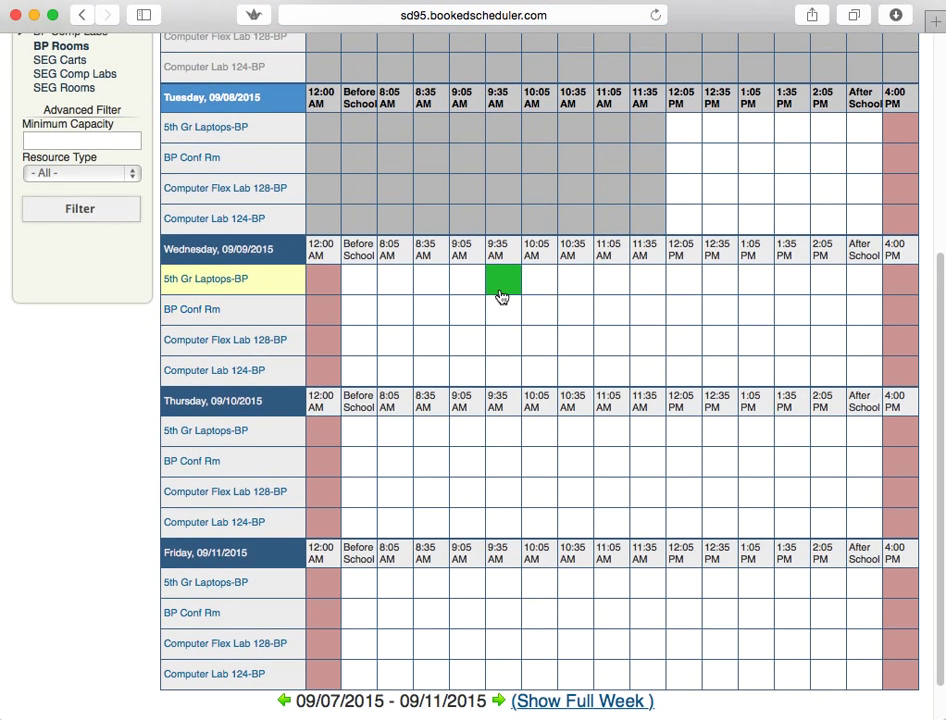
pyautogui.scroll(5, 500, 295)
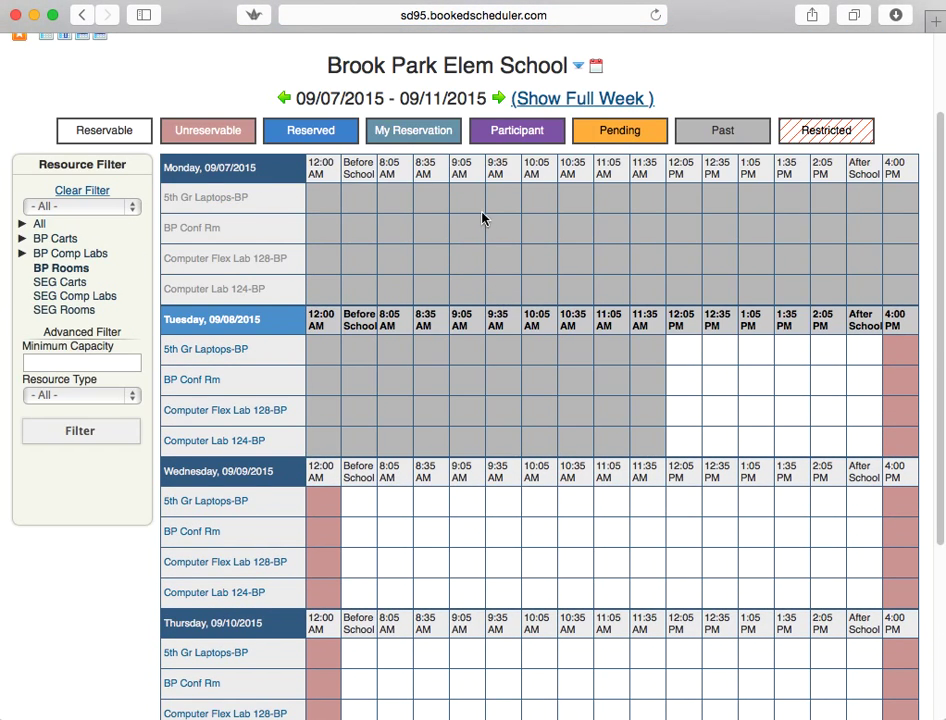
pyautogui.scroll(2, 555, 428)
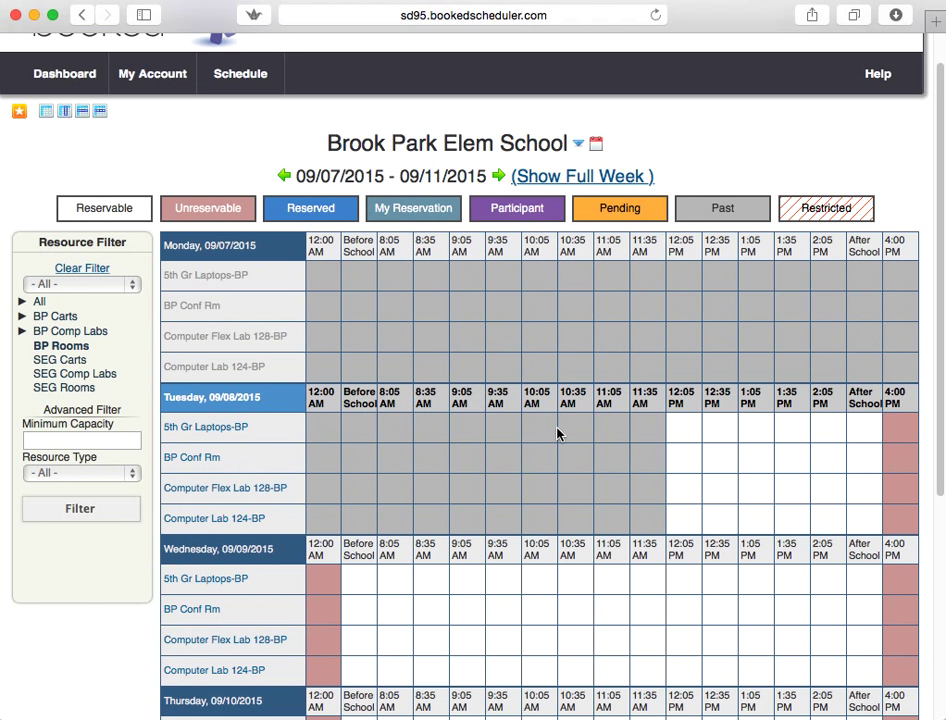
# View the SE Gross Middle School schedule and return to the Brook Park Elem School schedule.
pyautogui.click(579, 145)
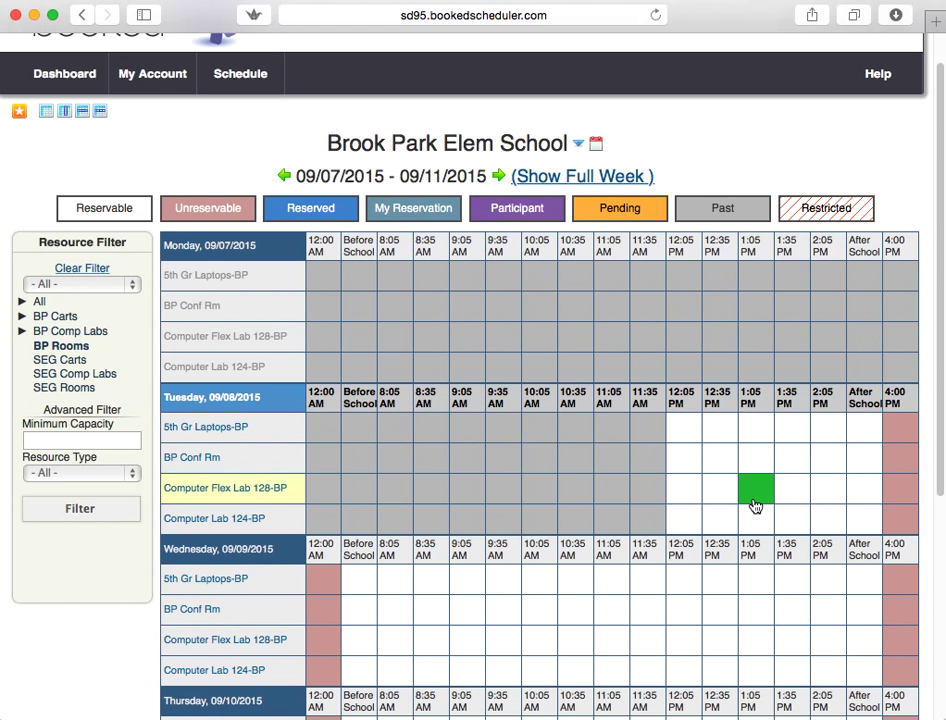
pyautogui.moveTo(577, 143)
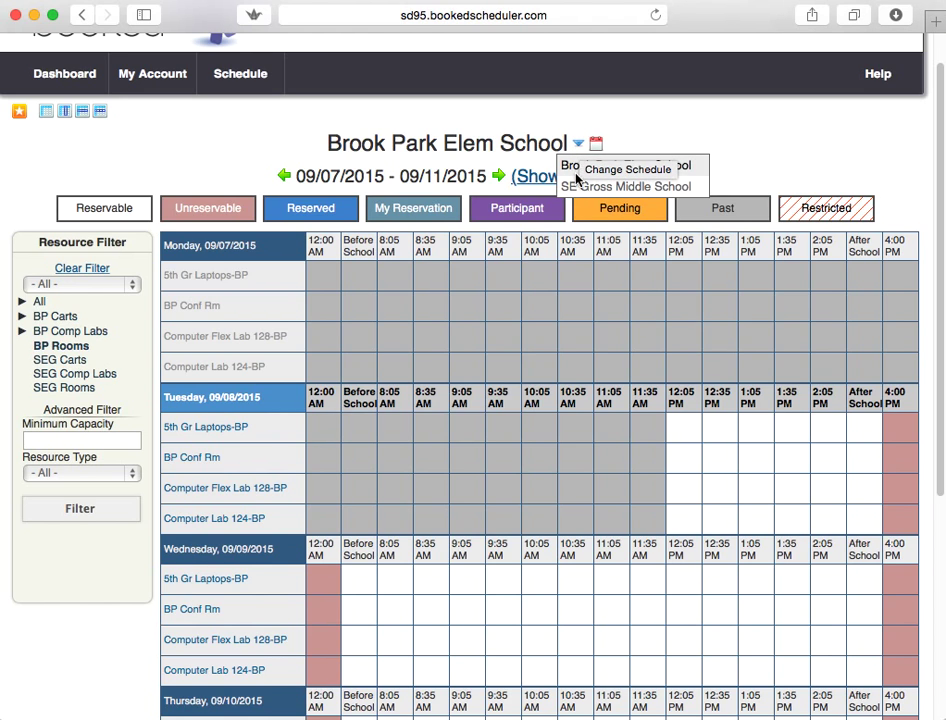
pyautogui.click(577, 186)
pyautogui.scroll(-8, 577, 185)
pyautogui.scroll(7, 577, 275)
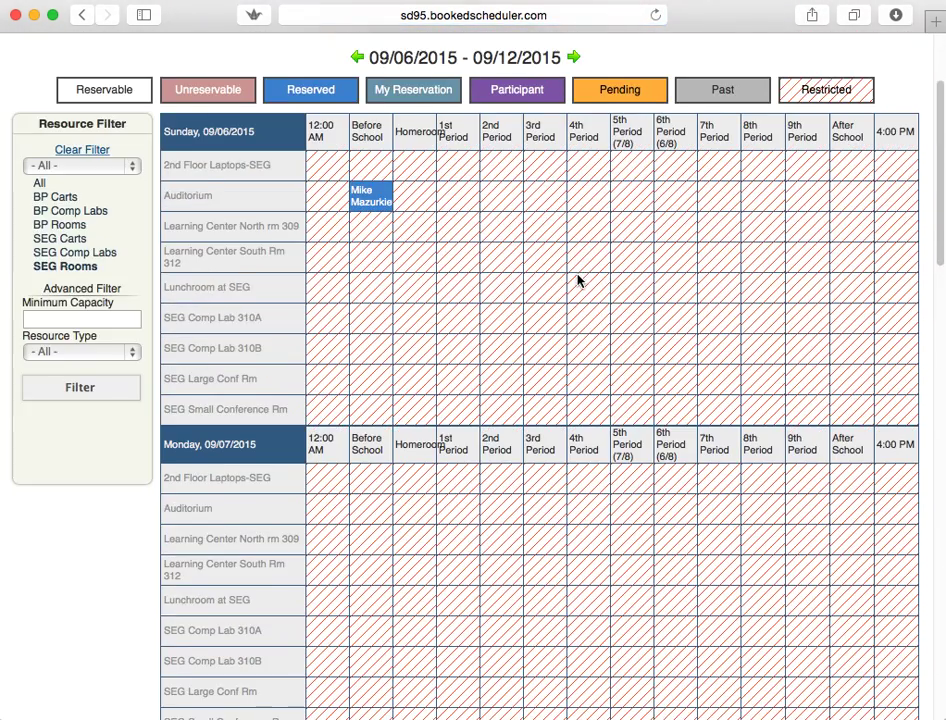
pyautogui.scroll(3, 577, 280)
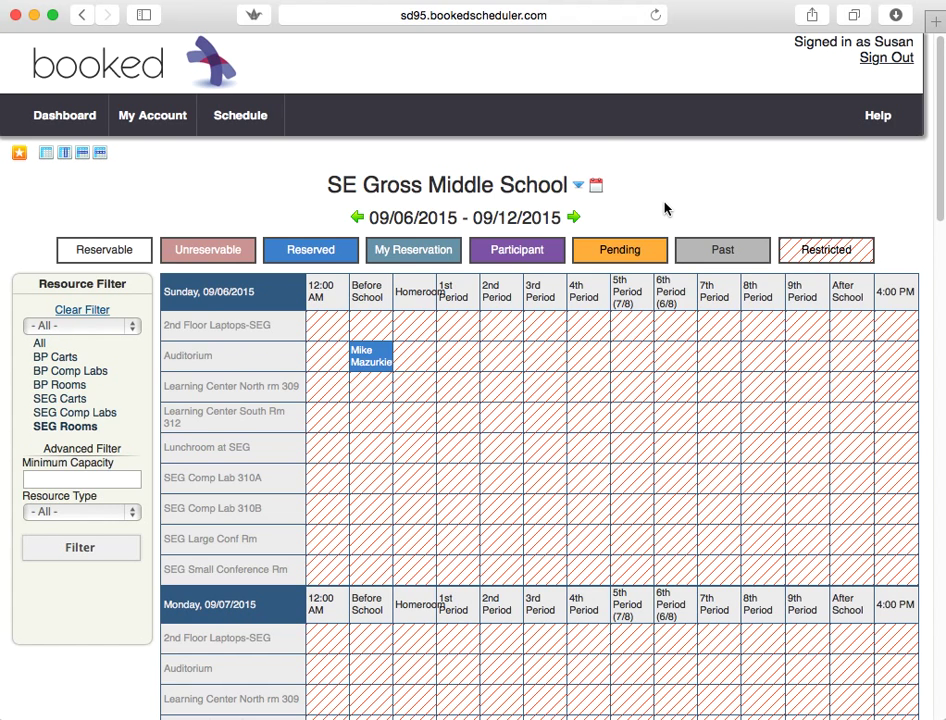
pyautogui.click(578, 185)
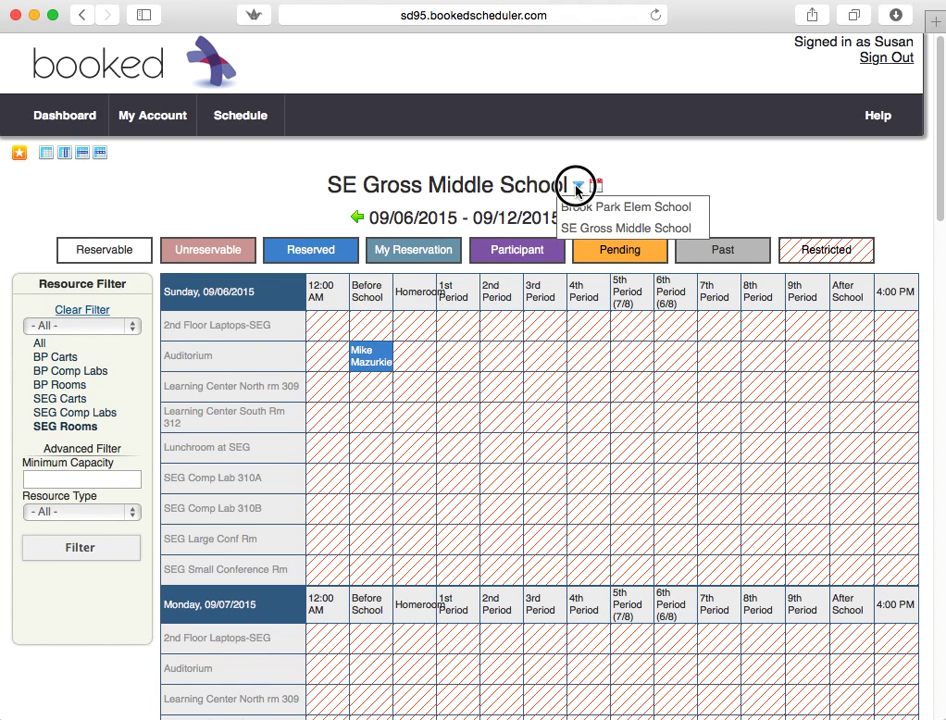
pyautogui.click(600, 207)
# Reserve Computer Lab 124-BP on 09/09/2015 from Before School to After School, with "teaching" as title and description.
pyautogui.scroll(-5, 659, 214)
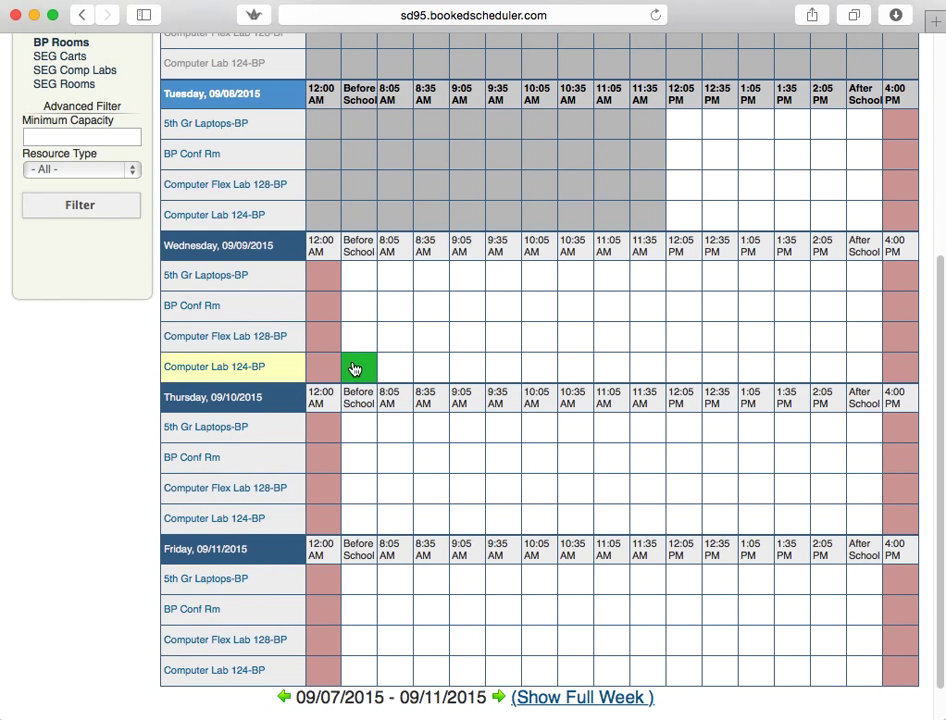
pyautogui.moveTo(353, 369); pyautogui.dragTo(866, 380)
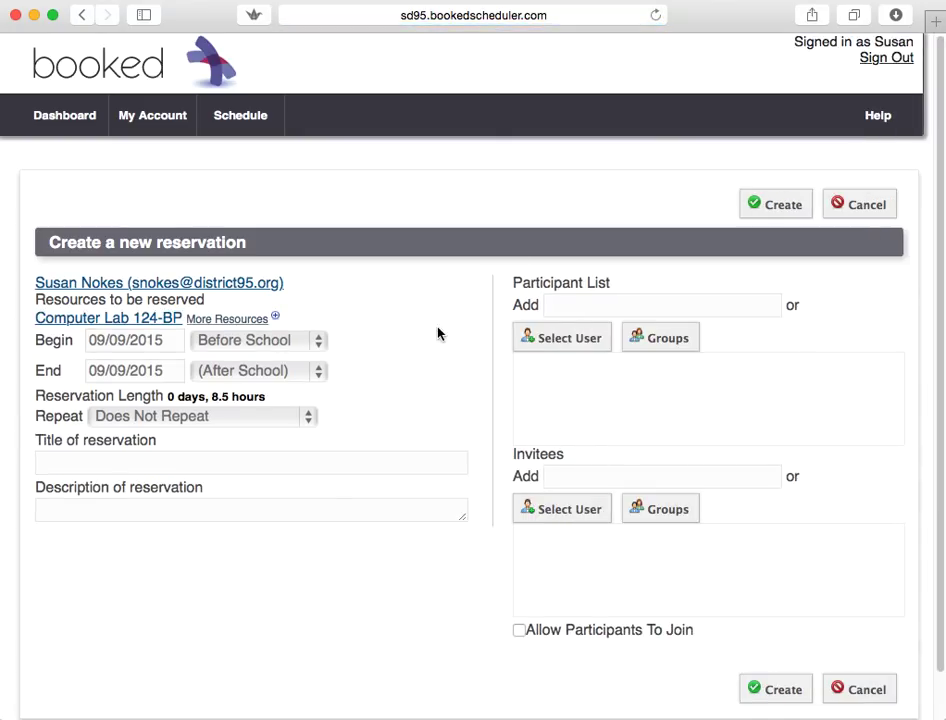
pyautogui.click(137, 460)
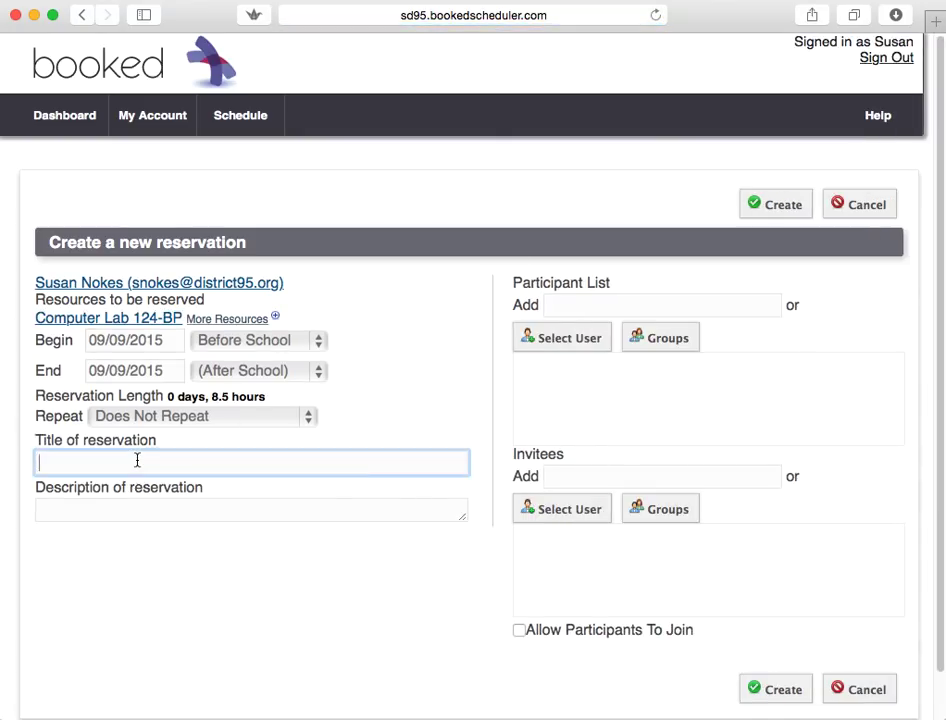
pyautogui.write('teaching')
pyautogui.click(105, 507)
pyautogui.write('teaching')
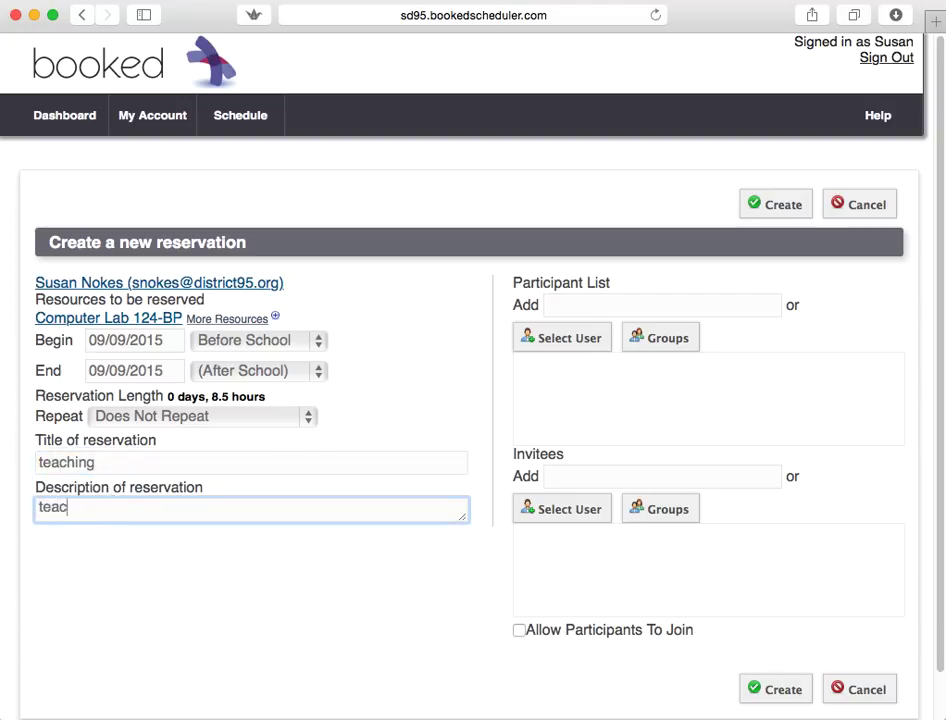
pyautogui.click(776, 205)
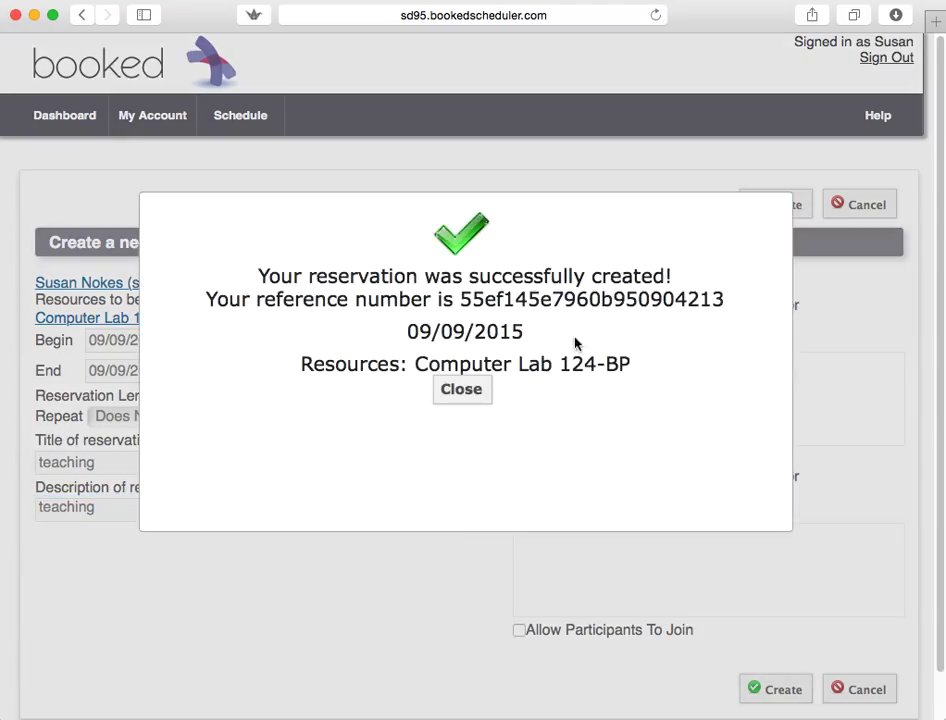
pyautogui.click(461, 390)
# Check the details of the Computer Lab 124-BP reservation on Wednesday 09/09/2015 and delete it.
pyautogui.scroll(-5, 462, 396)
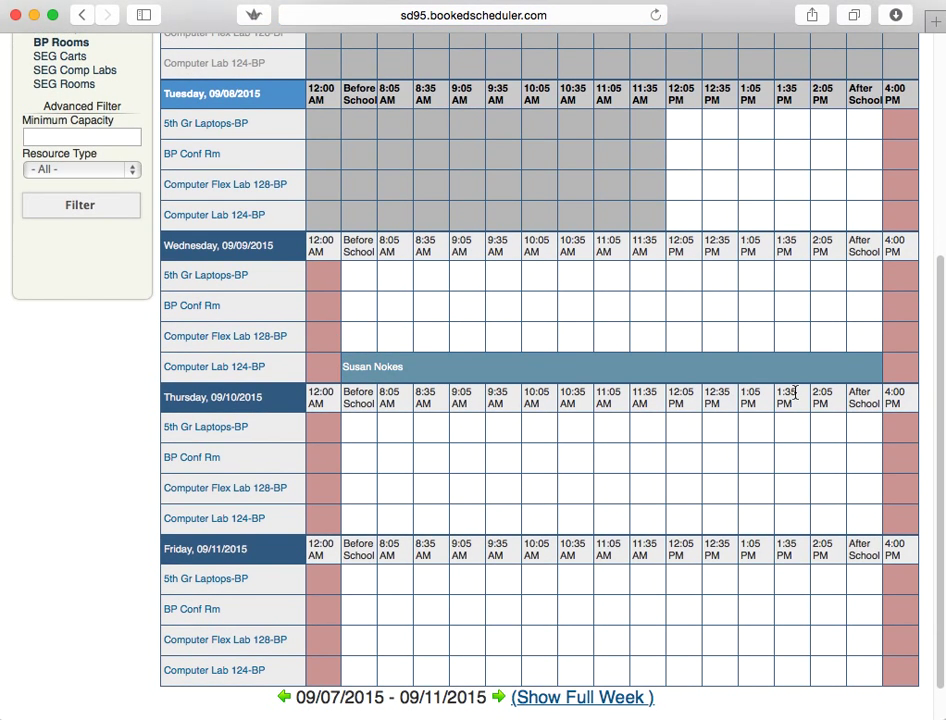
pyautogui.moveTo(382, 374)
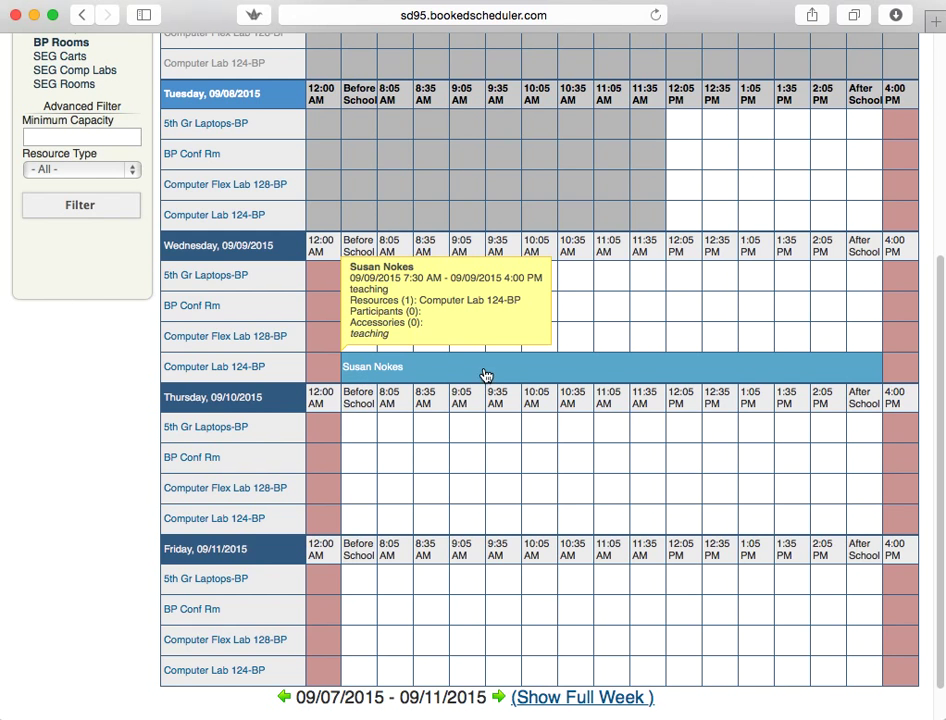
pyautogui.click(693, 364)
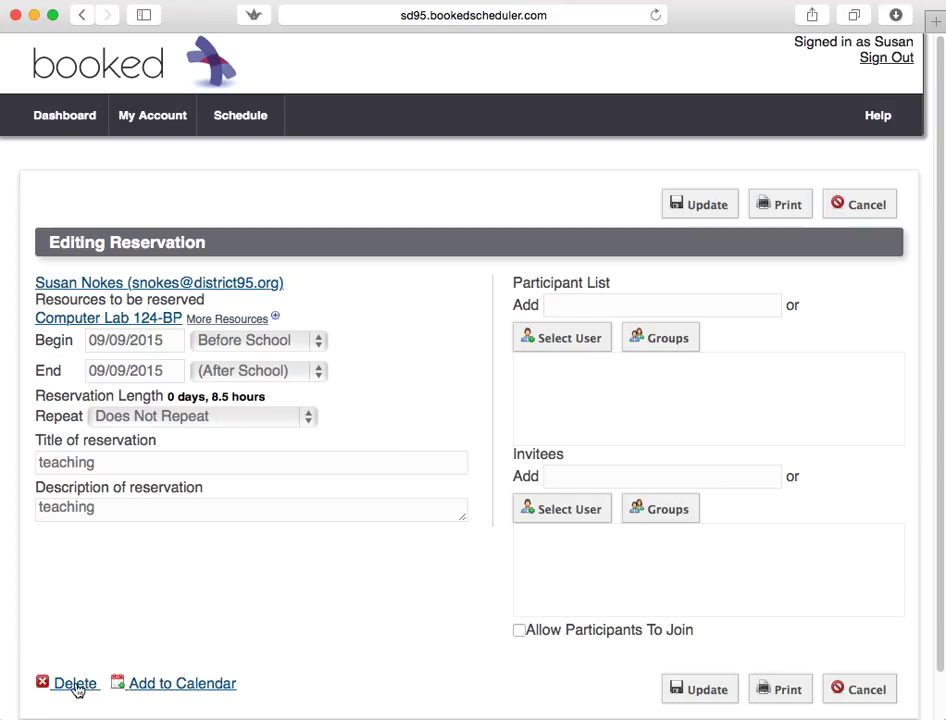
pyautogui.click(75, 688)
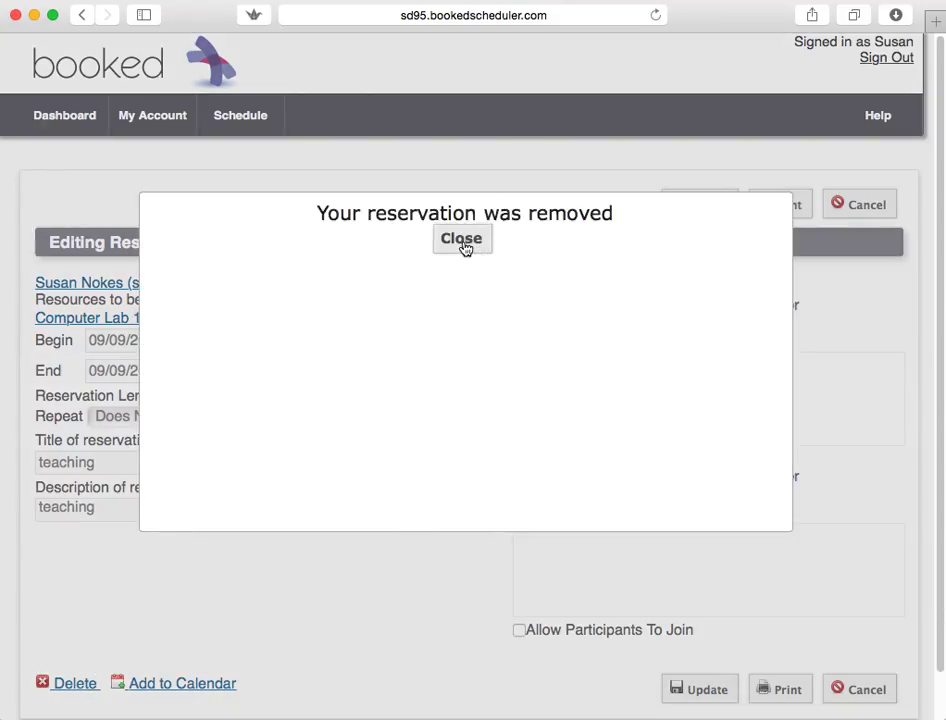
pyautogui.click(462, 239)
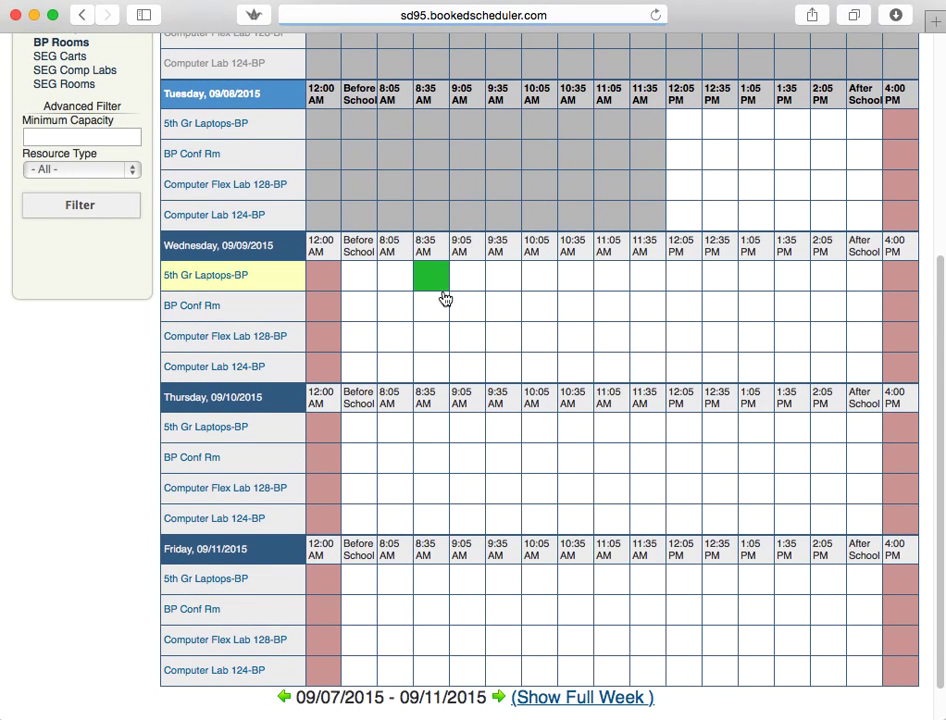
# Filter the schedule's resources to Computer Lab 124-BP within the BP Comp Labs group.
pyautogui.scroll(2, 441, 378)
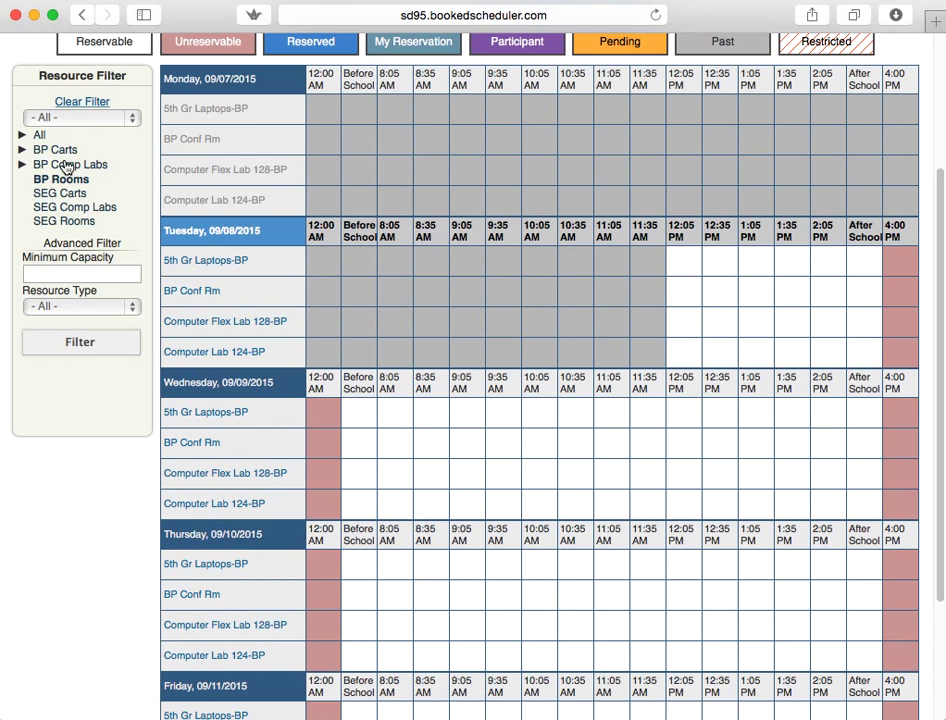
pyautogui.click(22, 166)
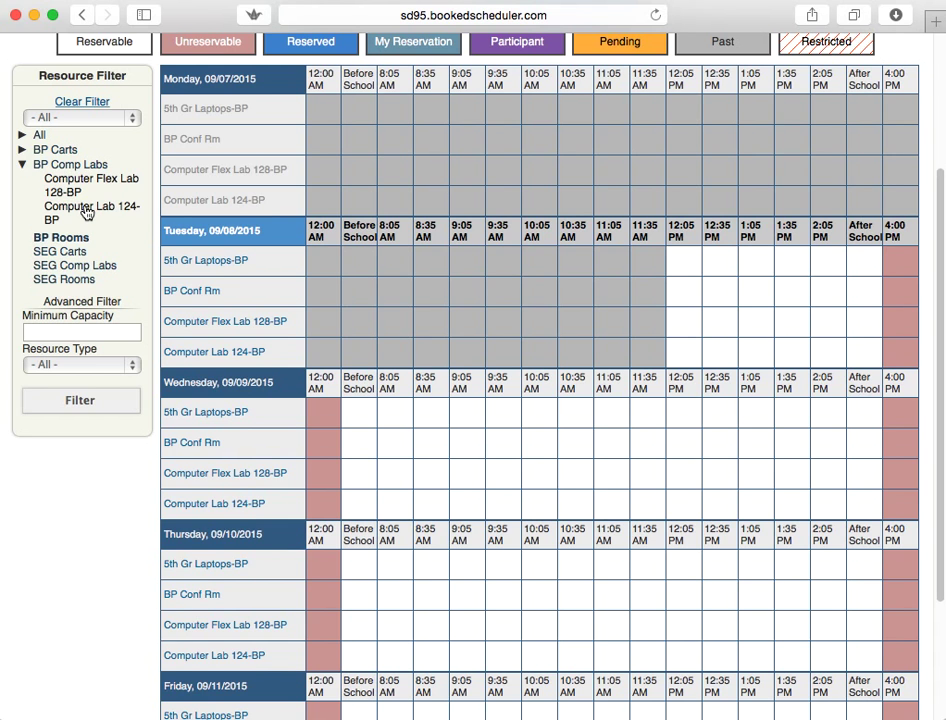
pyautogui.click(87, 210)
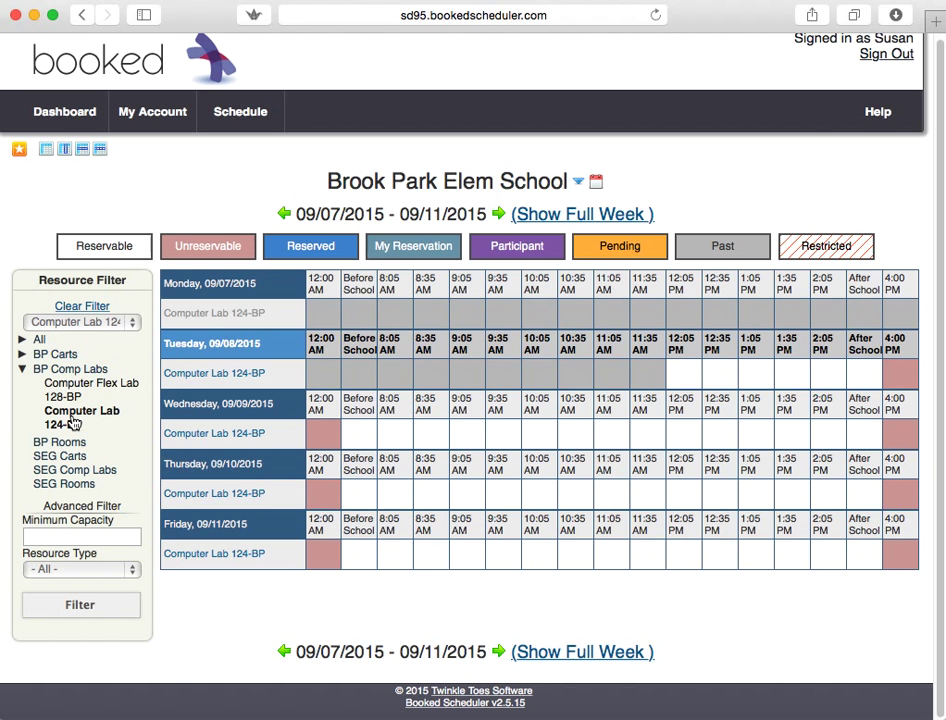
# Reserve Computer Lab 124-BP from 09/09/2015 Before School to 09/11/2015 After School, with "teaching" as title and description.
pyautogui.moveTo(360, 441); pyautogui.dragTo(862, 560)
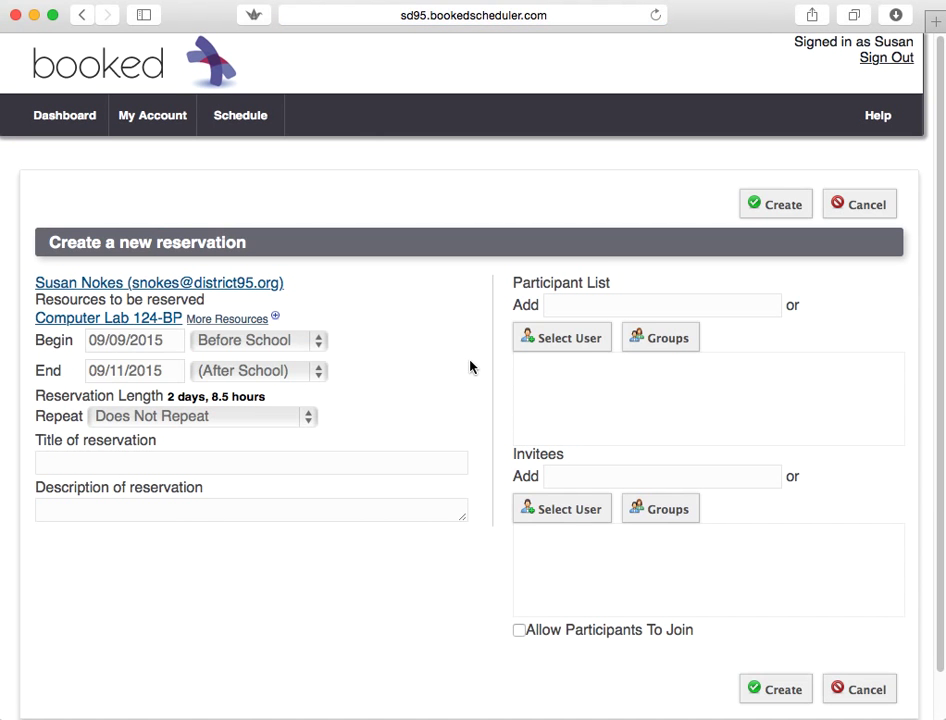
pyautogui.click(188, 460)
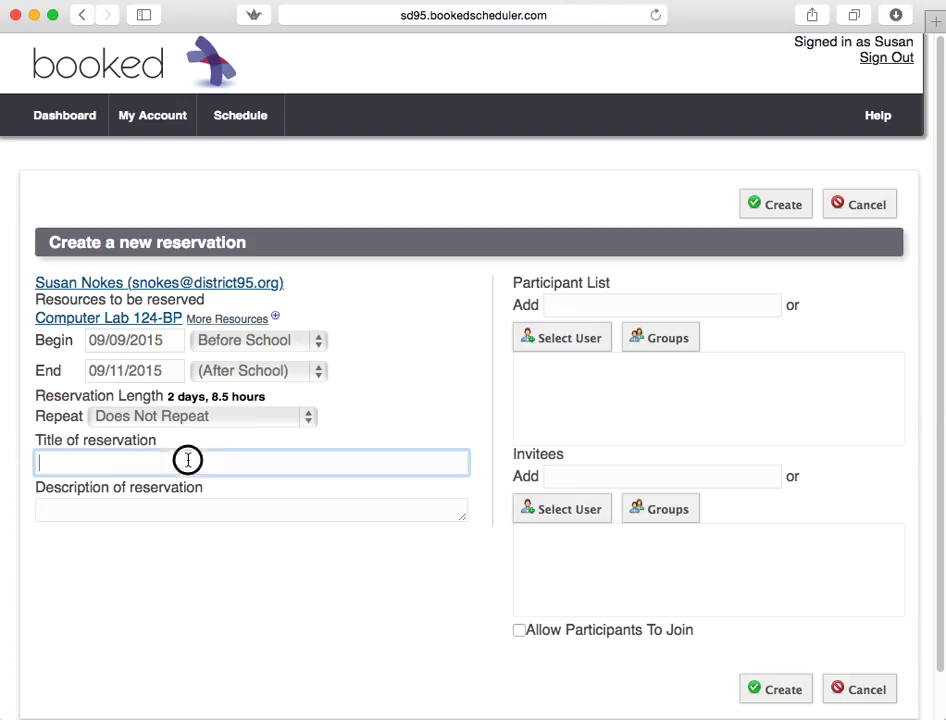
pyautogui.write('teaching')
pyautogui.press('Tab')
pyautogui.write('teaching')
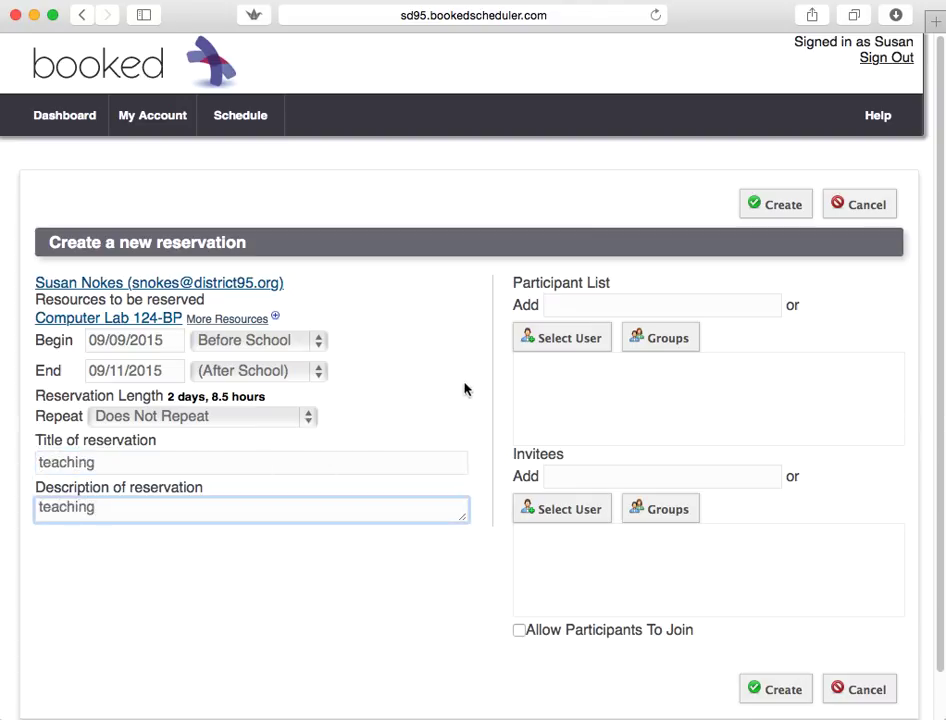
pyautogui.click(783, 207)
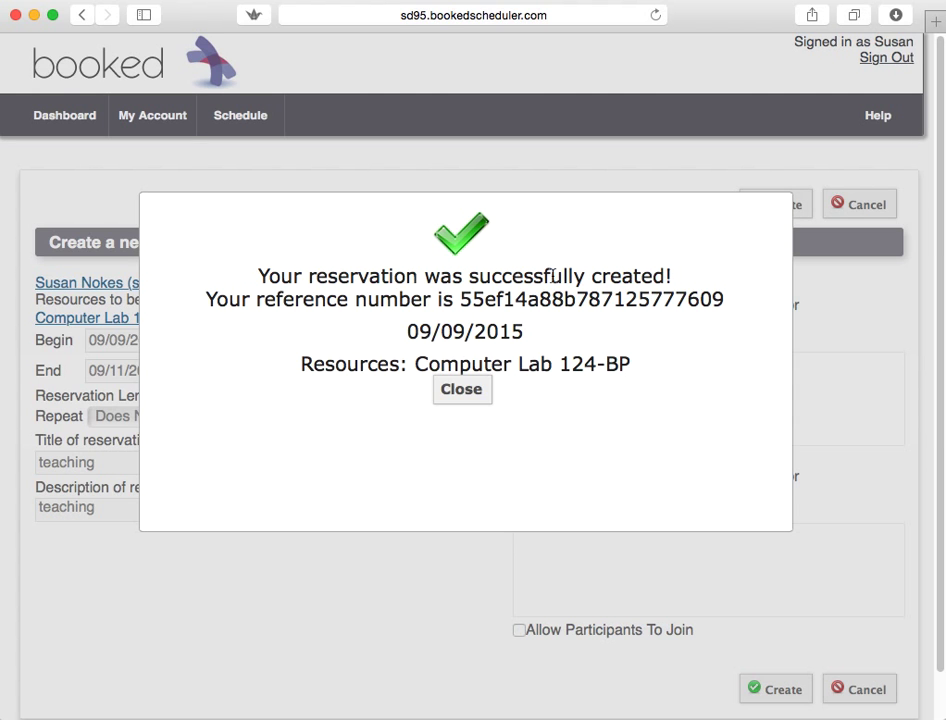
pyautogui.click(473, 392)
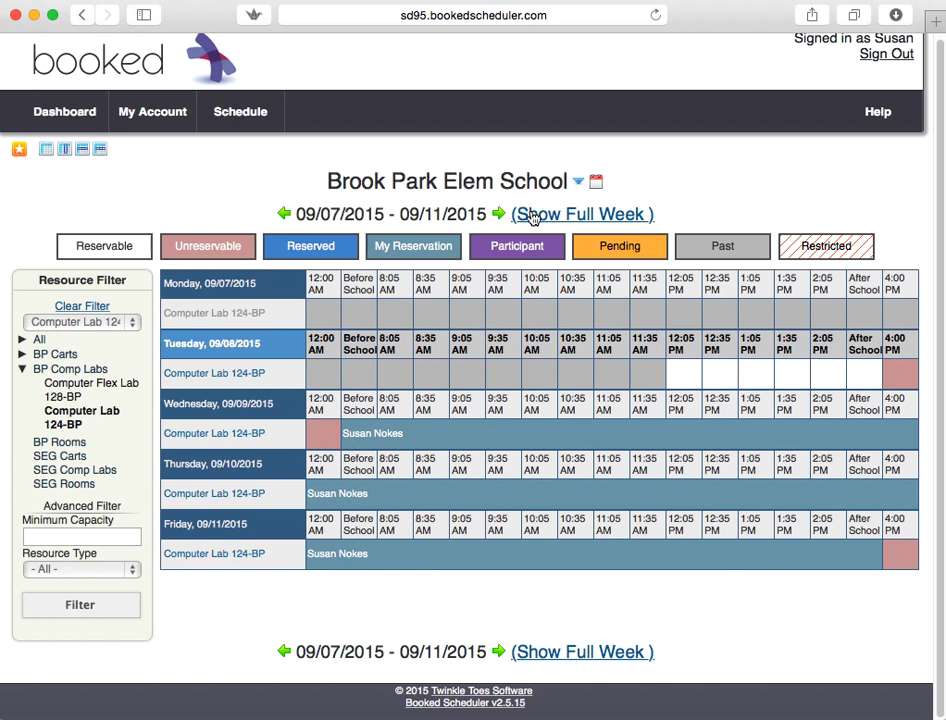
# Advance the Computer Lab 124-BP schedule week by week to 10/26/2015 - 10/30/2015.
pyautogui.click(498, 215)
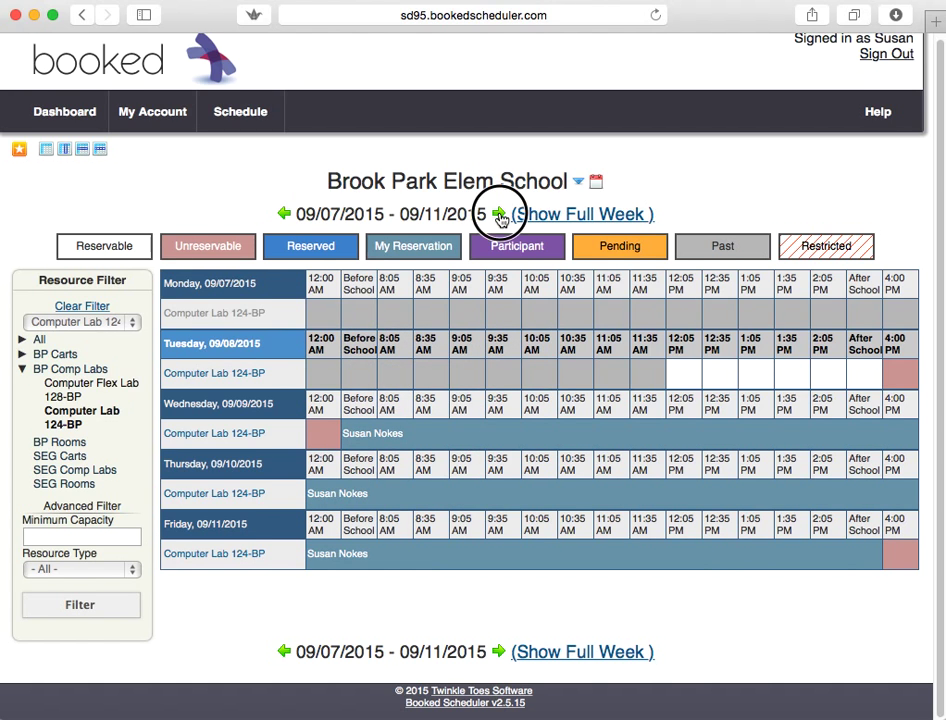
pyautogui.click(499, 216)
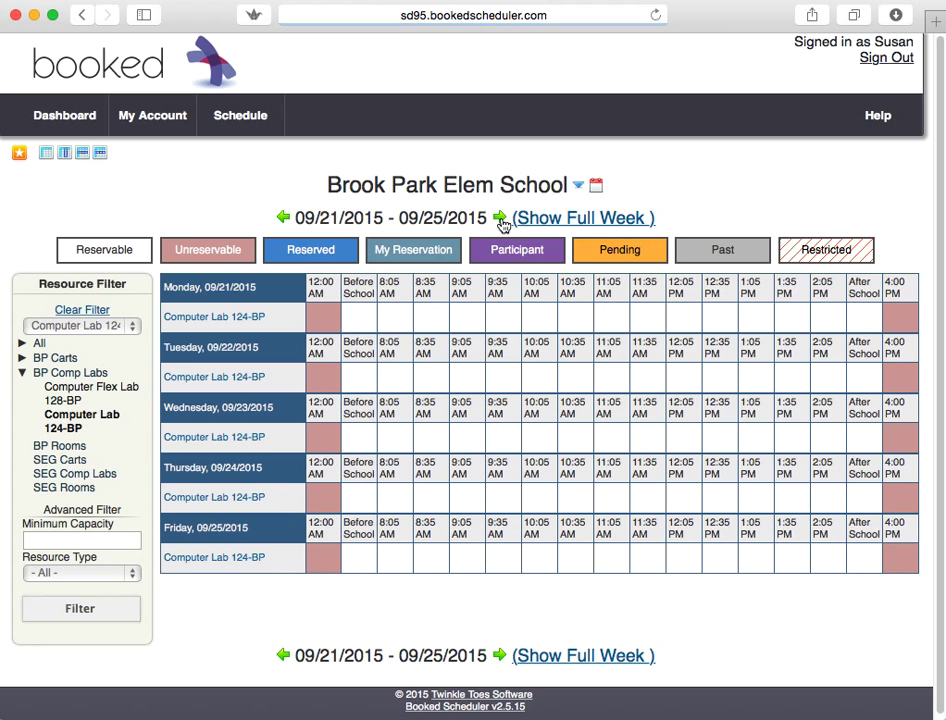
pyautogui.click(499, 216)
pyautogui.click(499, 216)
pyautogui.click(499, 216)
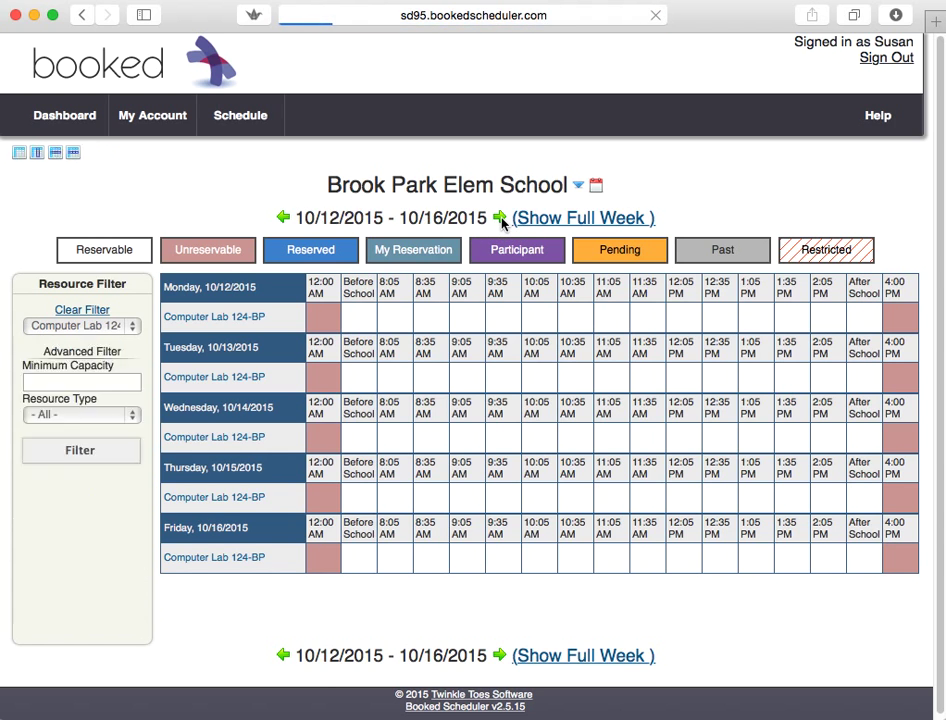
pyautogui.click(499, 216)
pyautogui.click(499, 217)
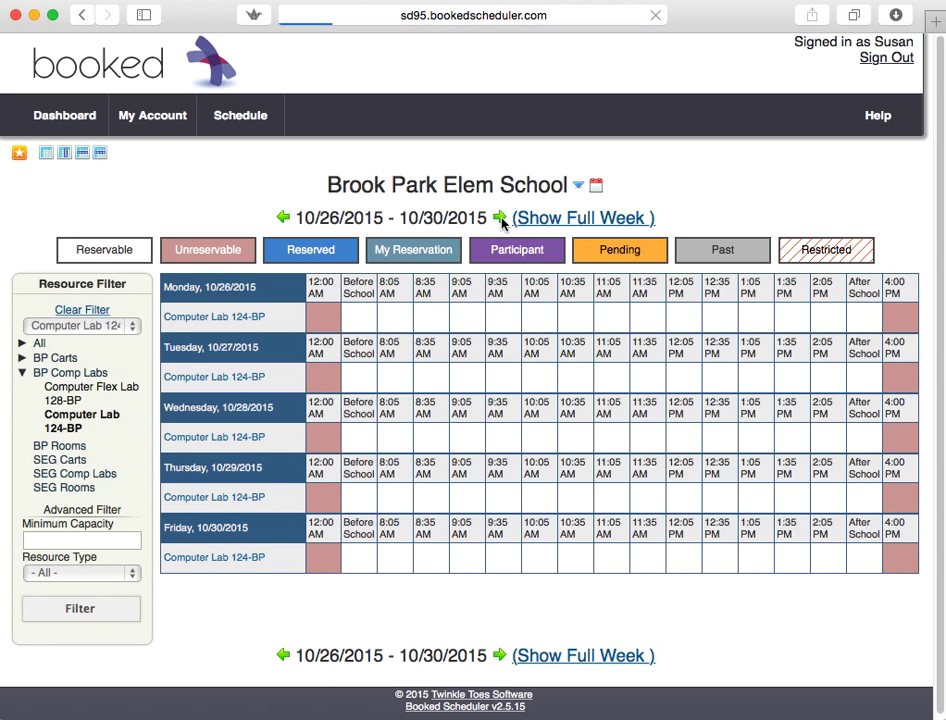
# Reserve Computer Lab 124-BP from 11/02/2015 Before School to 11/06/2015 After School, with "teaching" as title and description.
pyautogui.click(499, 217)
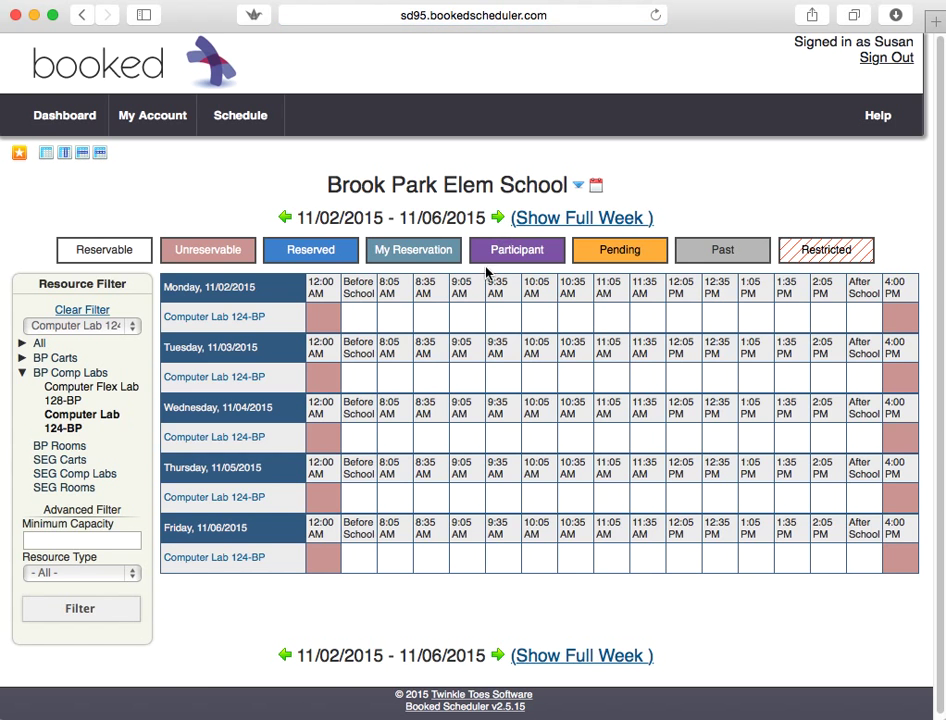
pyautogui.click(361, 319)
pyautogui.moveTo(361, 320); pyautogui.dragTo(868, 563)
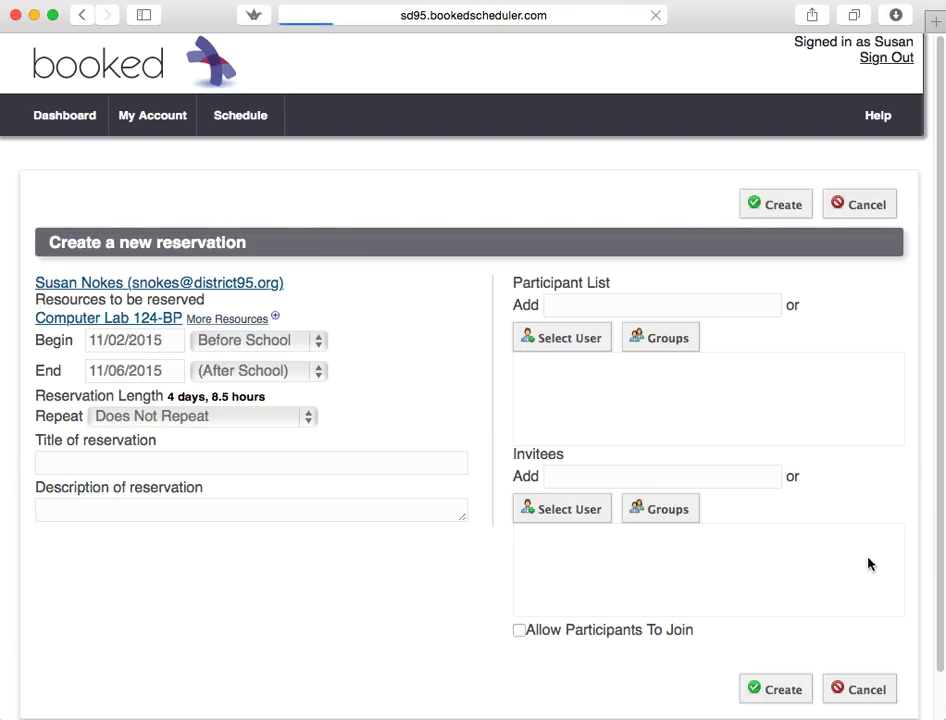
pyautogui.click(103, 459)
pyautogui.write('teaching')
pyautogui.click(250, 509)
pyautogui.write('teaching')
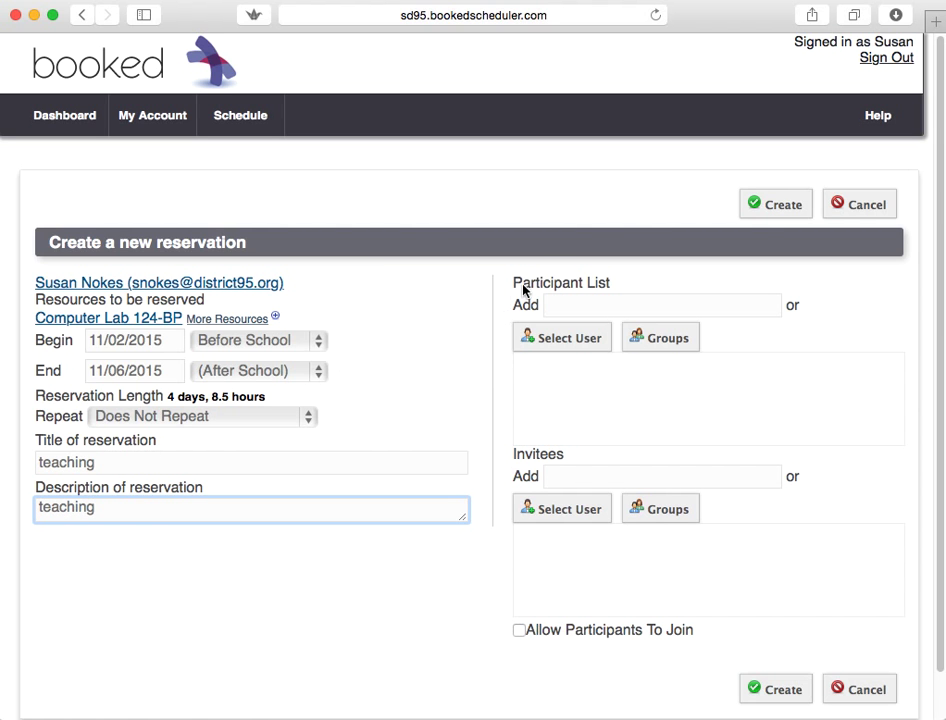
pyautogui.click(790, 209)
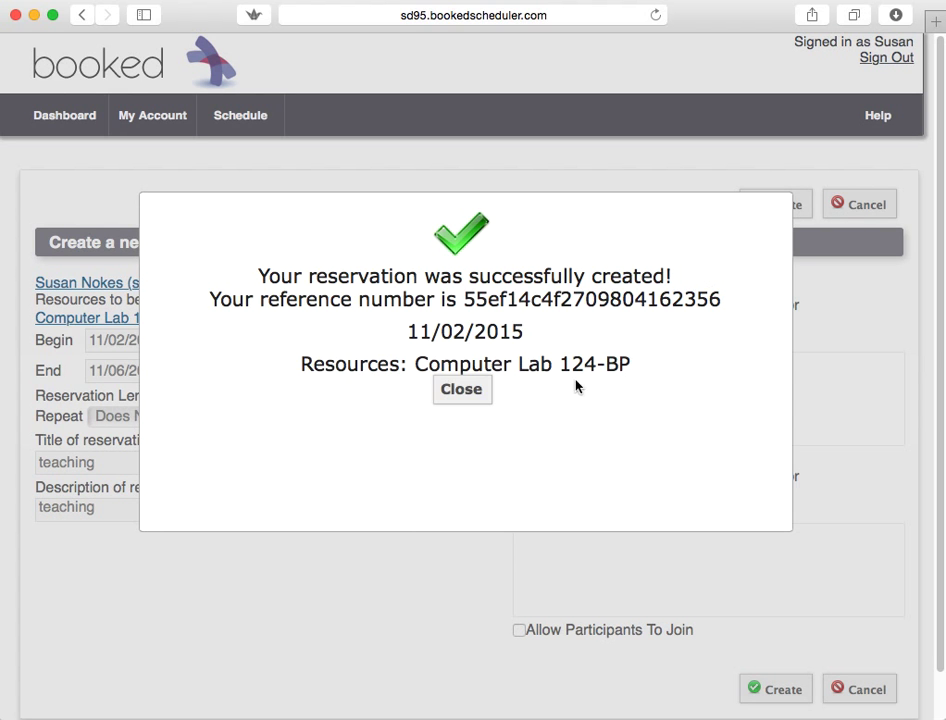
pyautogui.click(472, 389)
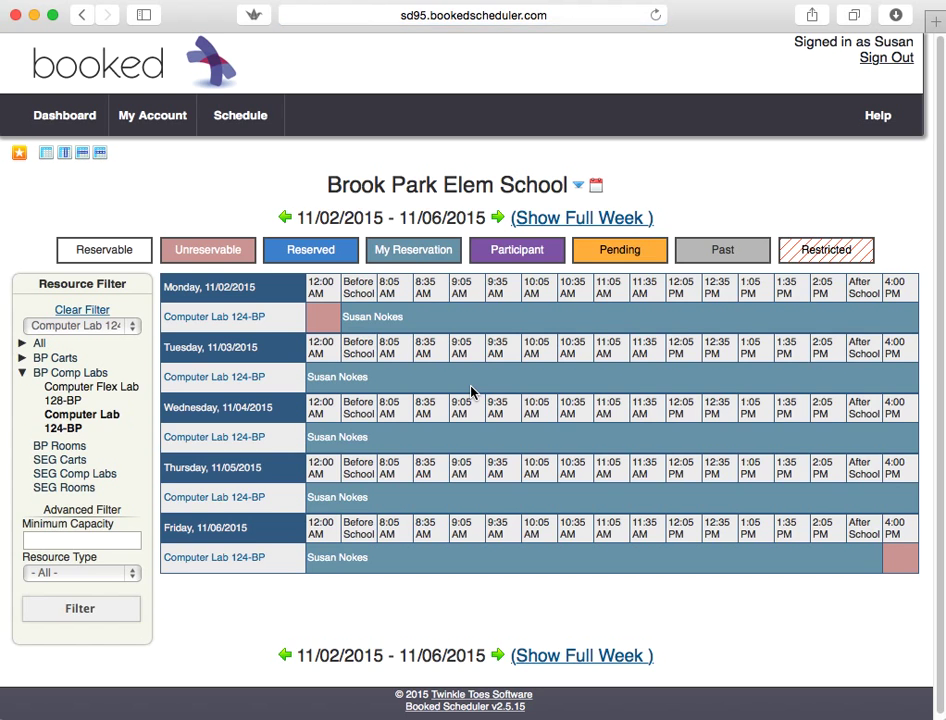
# Delete the Computer Lab 124-BP reservation that runs from 11/02/2015 to 11/06/2015.
pyautogui.moveTo(470, 390)
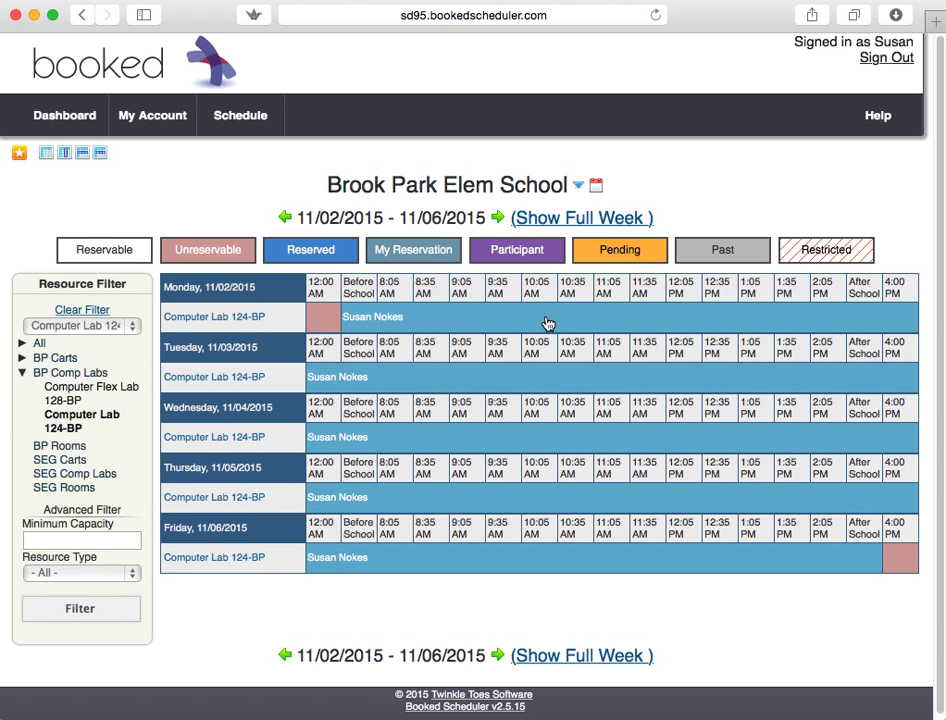
pyautogui.click(546, 324)
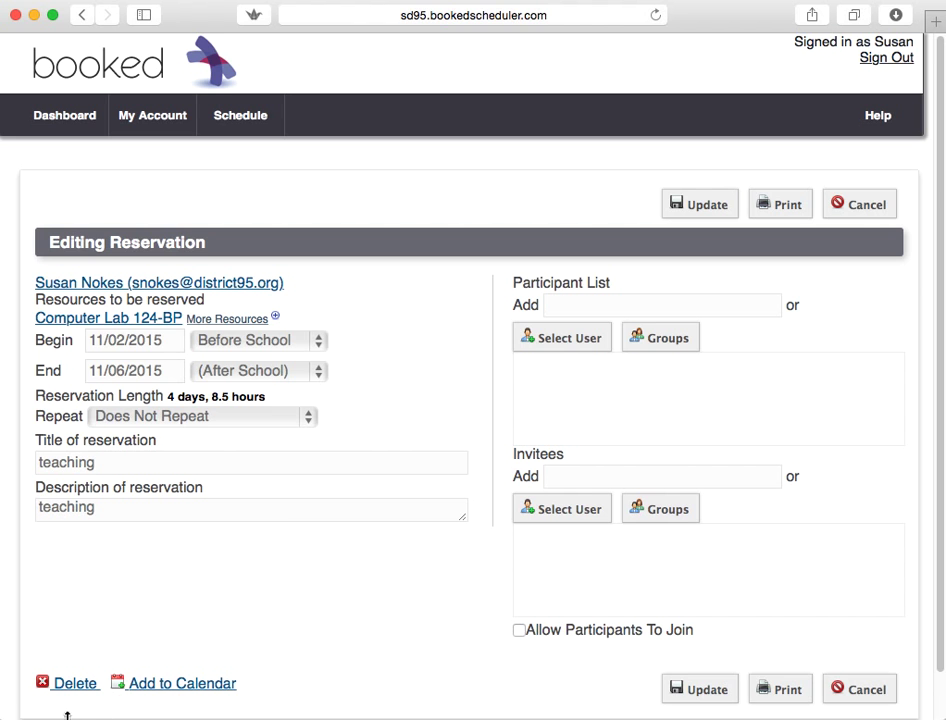
pyautogui.click(75, 684)
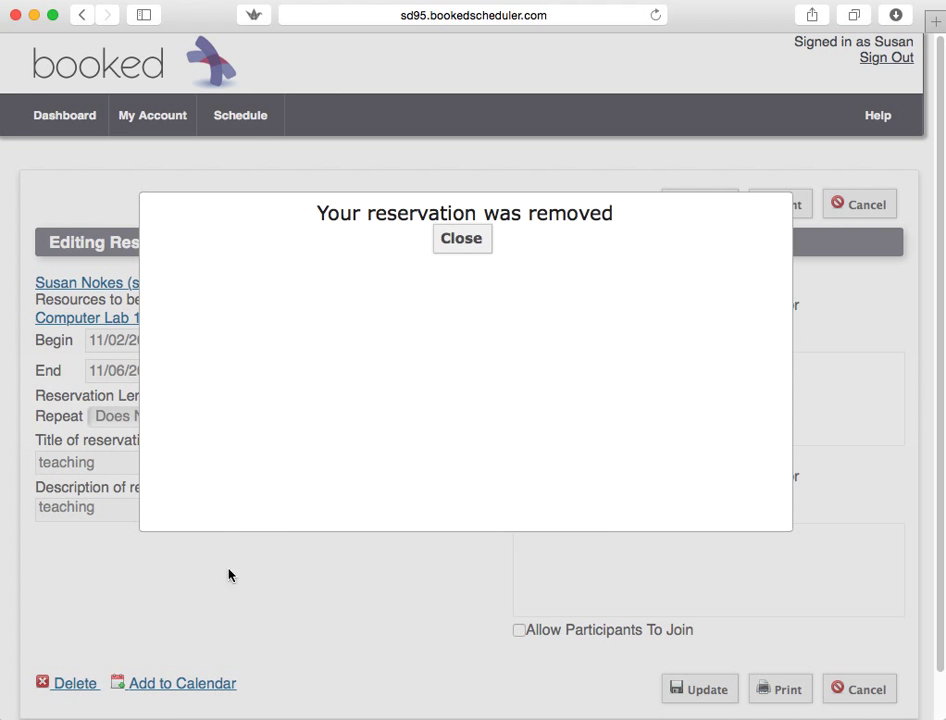
pyautogui.click(466, 240)
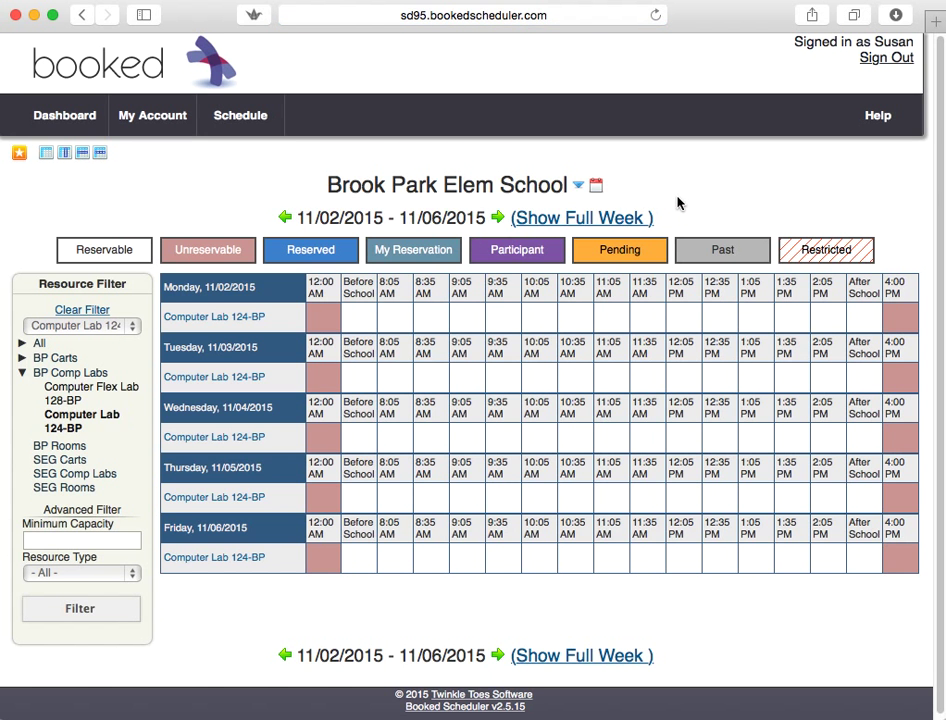
# Change the displayed schedule to SE Gross Middle School, and sign out of the account.
pyautogui.click(578, 188)
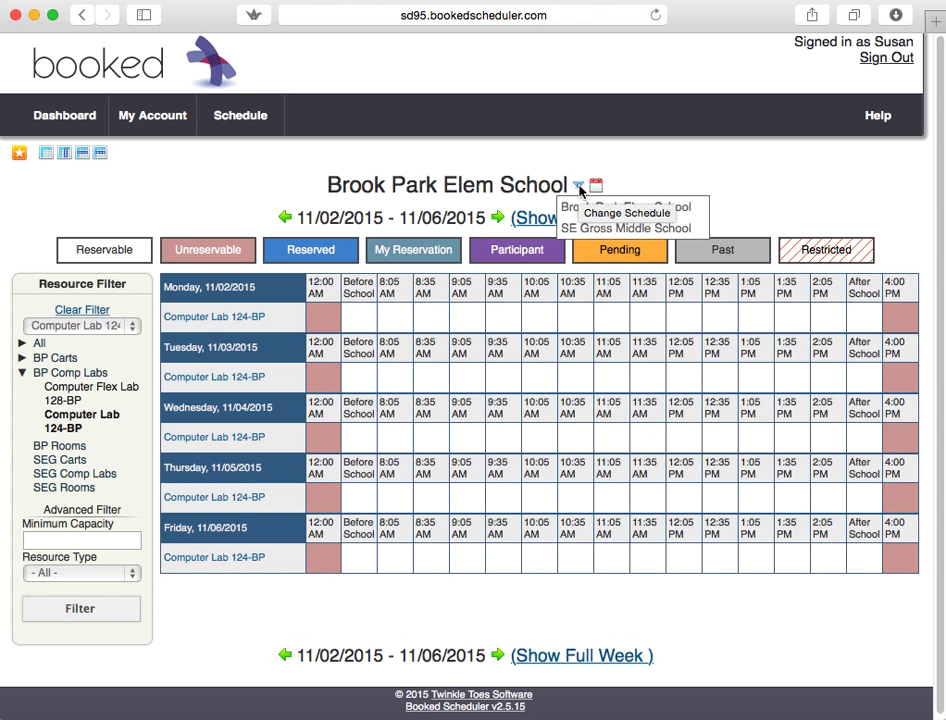
pyautogui.click(577, 230)
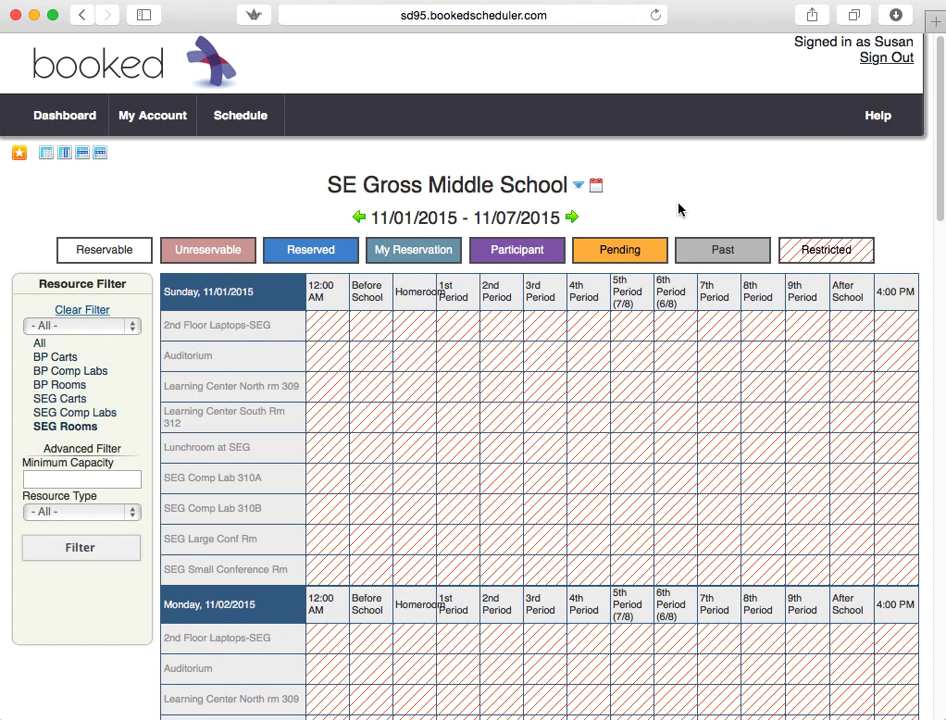
pyautogui.click(888, 62)
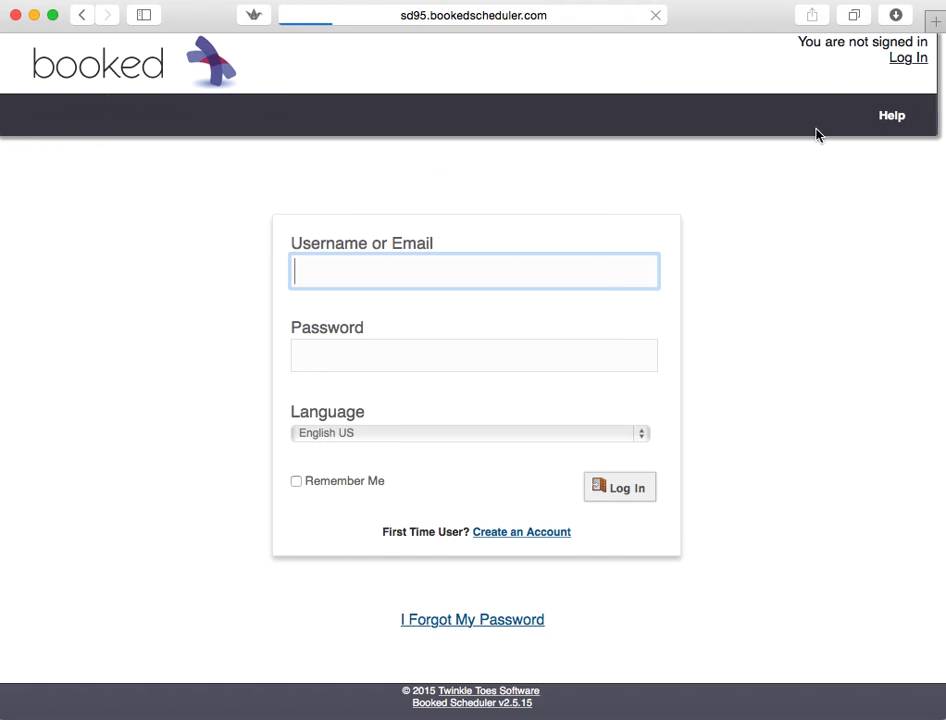